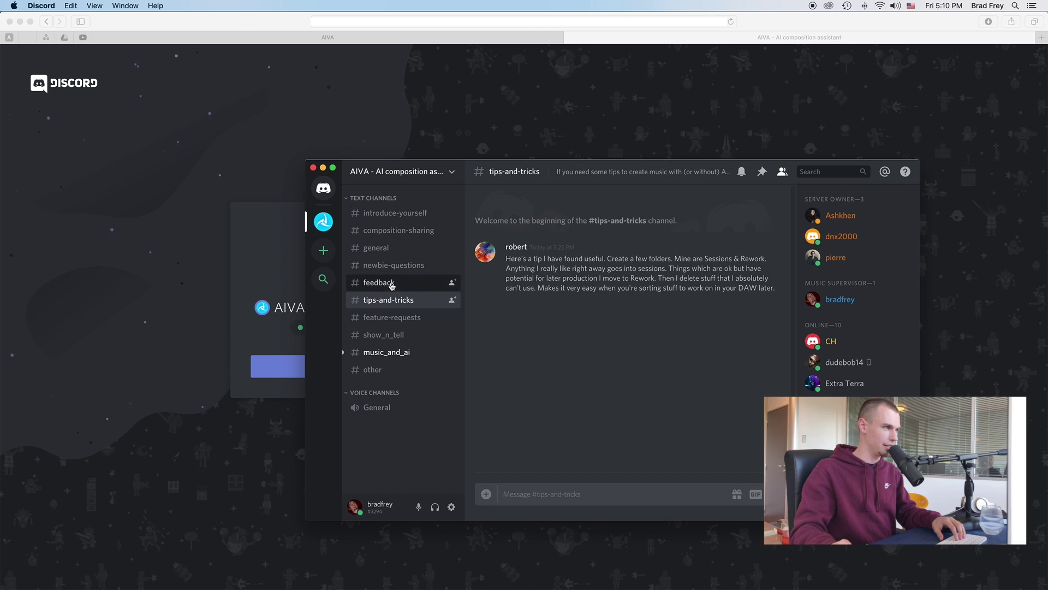
- Browse the introduce-yourself, composition-sharing, newbie-questions, feedback and feature-requests channels of the AIVA server
left_click(400, 218)
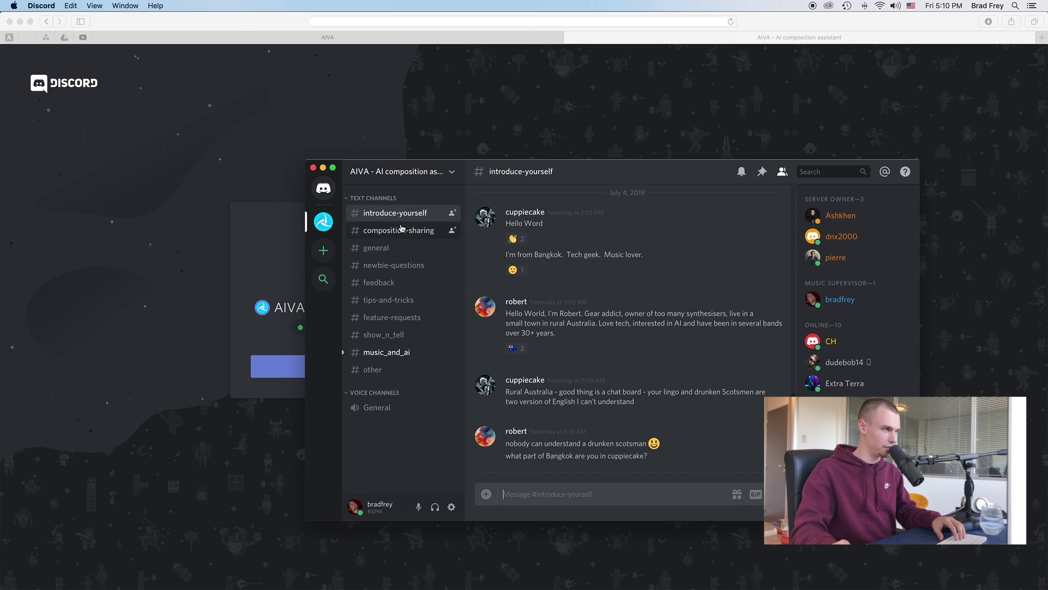
left_click(402, 233)
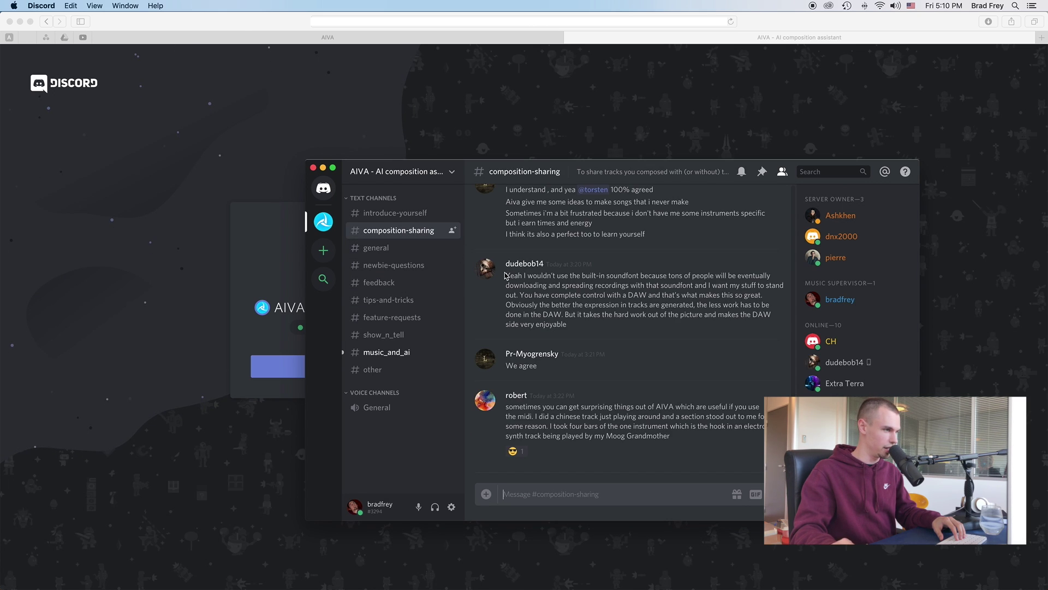
left_click(406, 267)
left_click(397, 286)
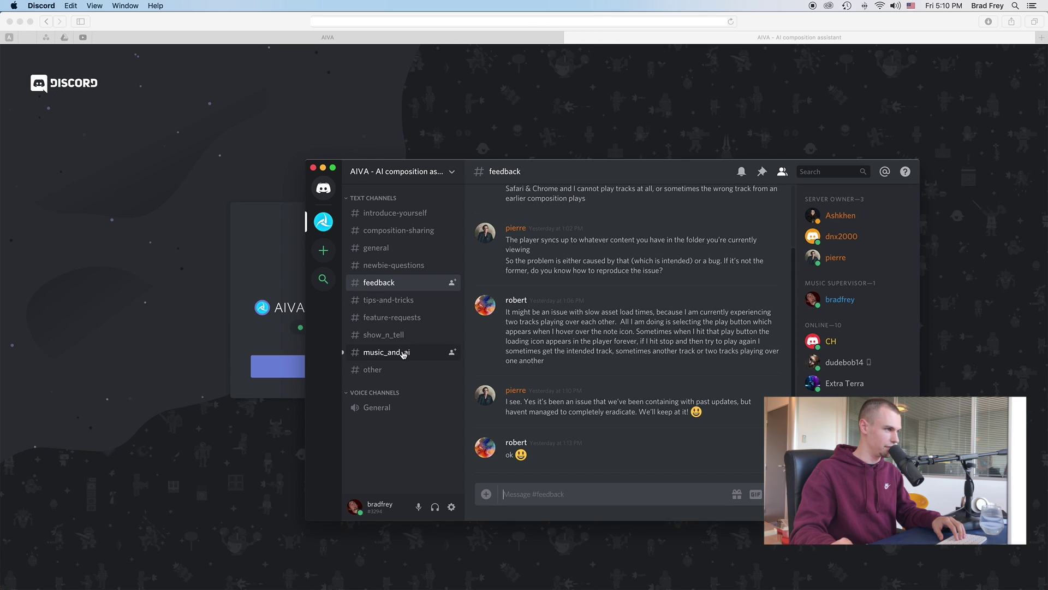
left_click(411, 322)
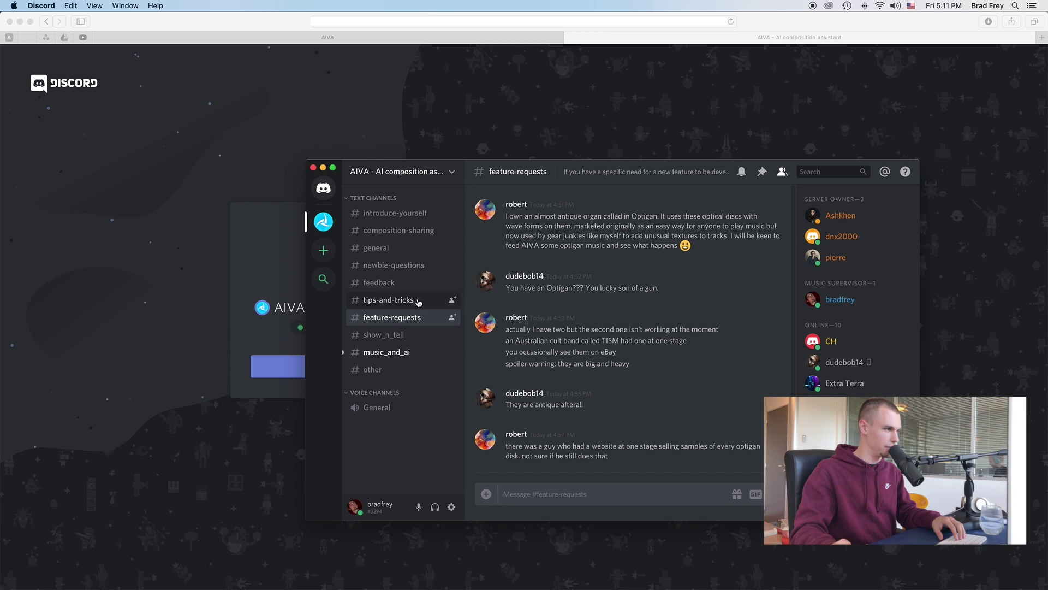
- Post "Say hello to the good people of YouTube! :D" and "Making an update video... trying to get people to join the chat" in the other channel
left_click(395, 373)
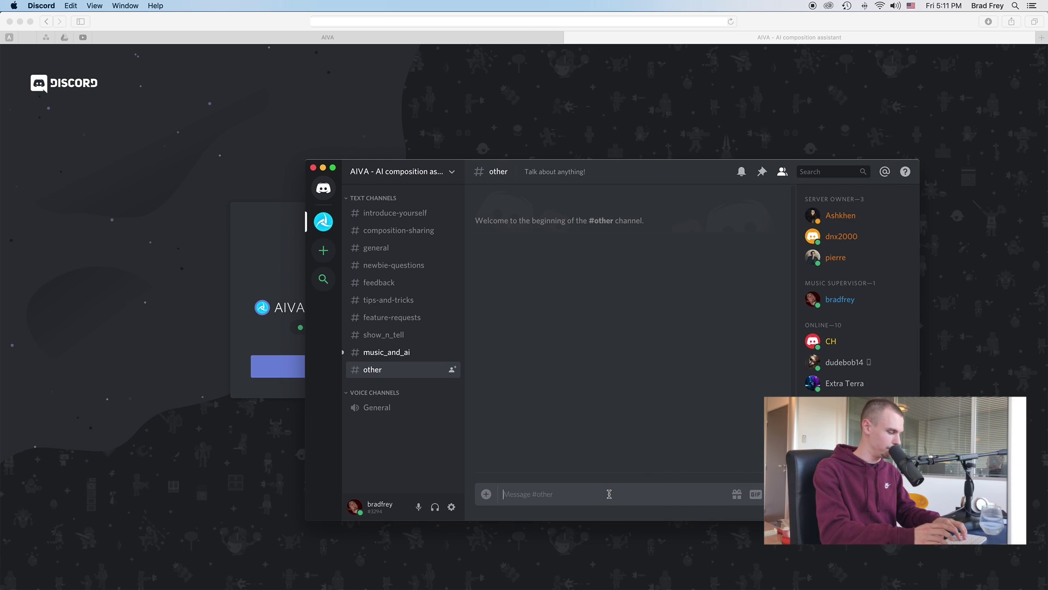
type("Say hello to t")
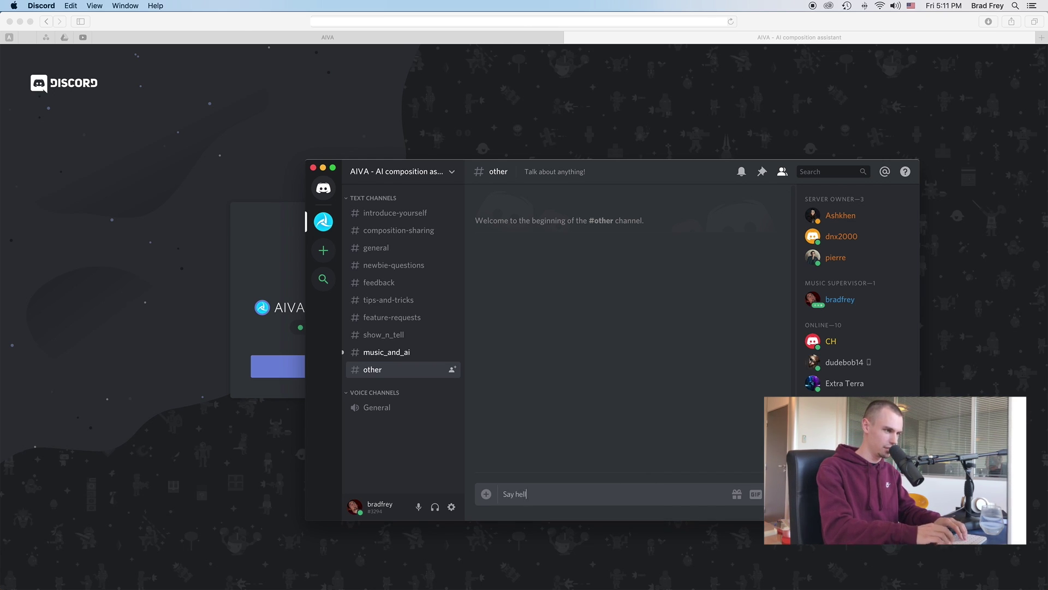
type("he good people of YouTube! :D")
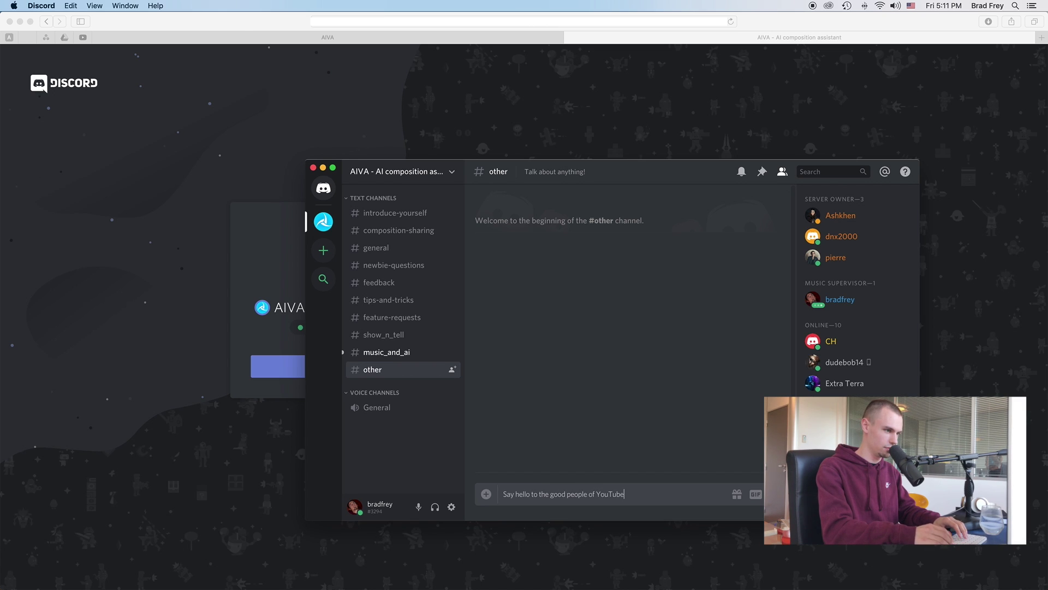
key("Return")
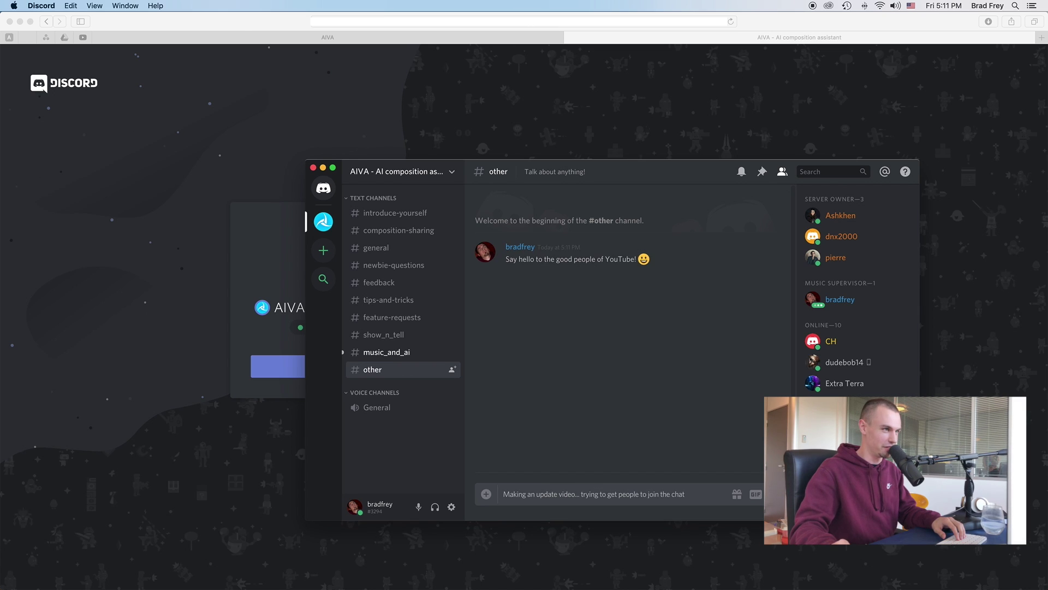
key("Return")
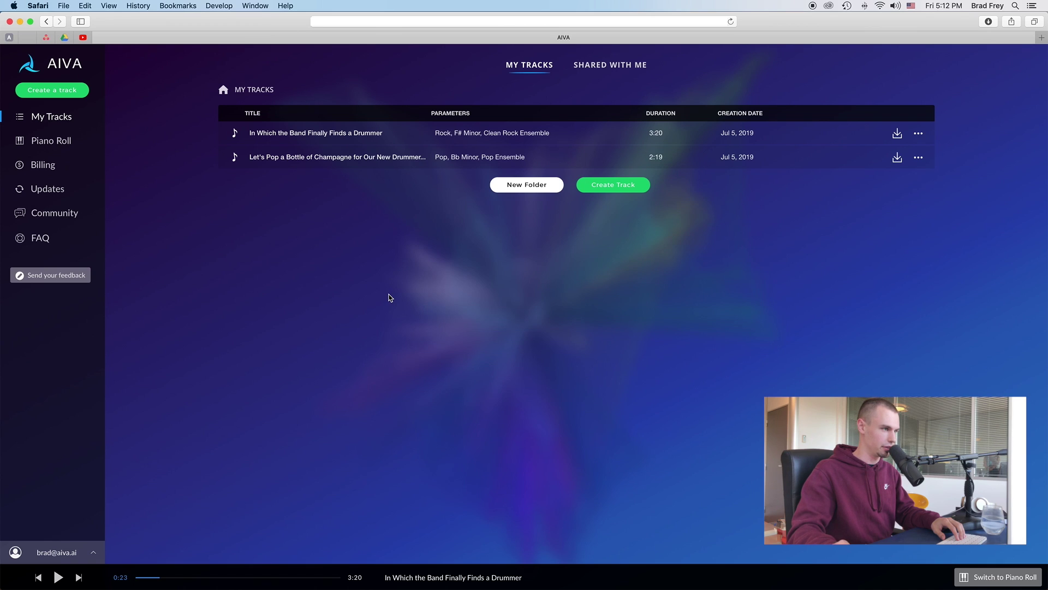
- Read AIVA's suggested preset and parameter combinations from the track creation dialog, and close the dialog without creating a track
left_click(613, 185)
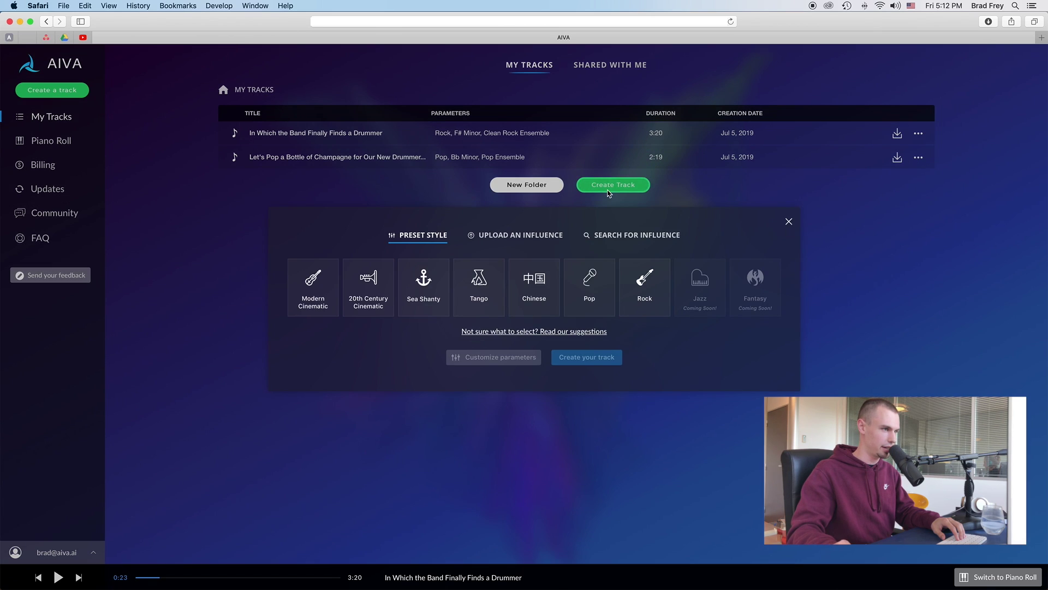
left_click(573, 332)
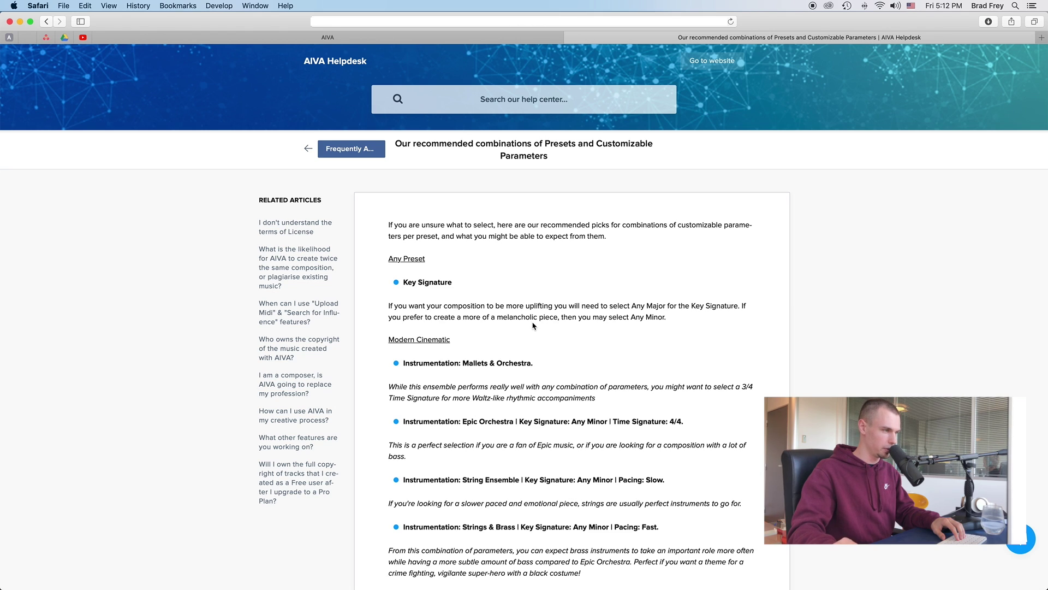
scroll(527, 324, "down", 3)
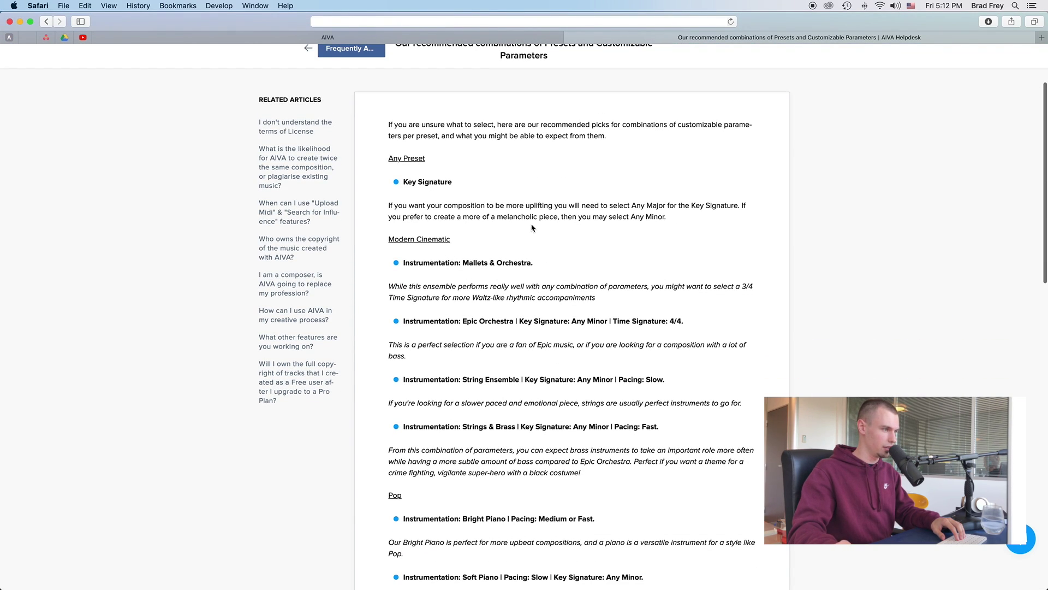
scroll(530, 248, "down", 6)
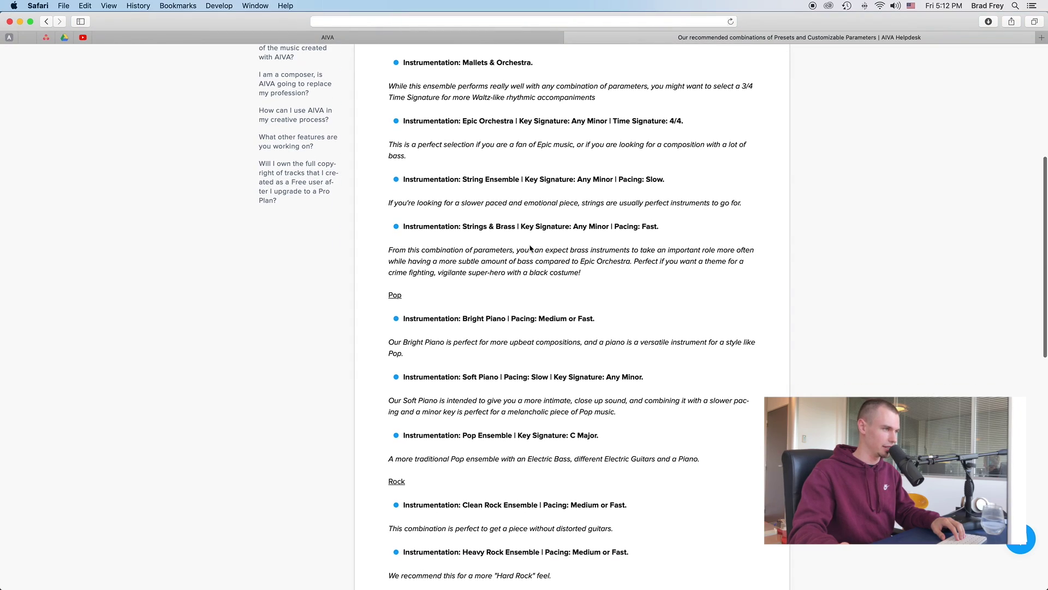
scroll(544, 251, "down", 8)
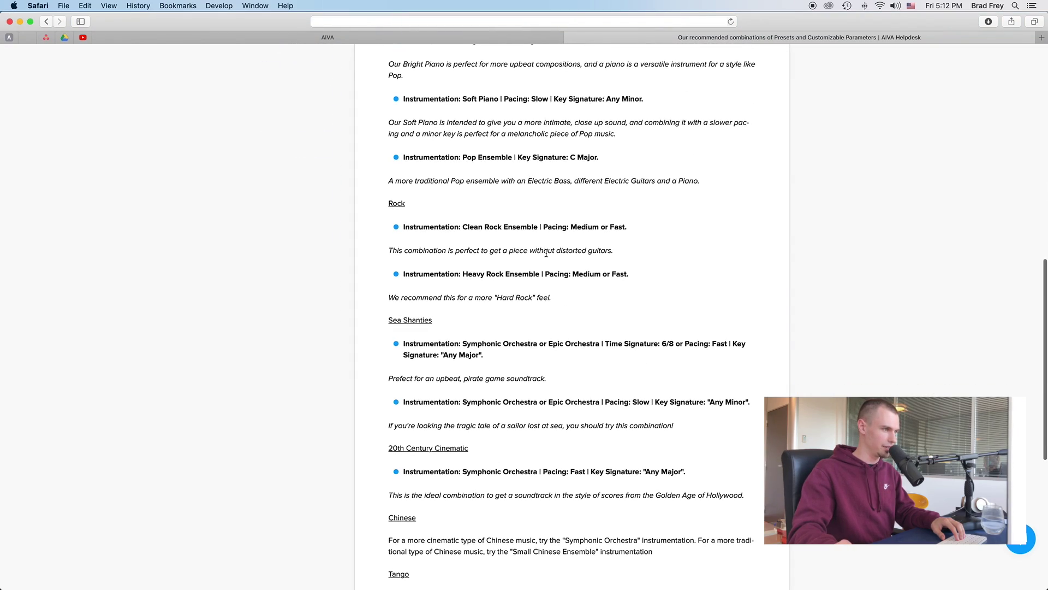
scroll(506, 181, "up", 12)
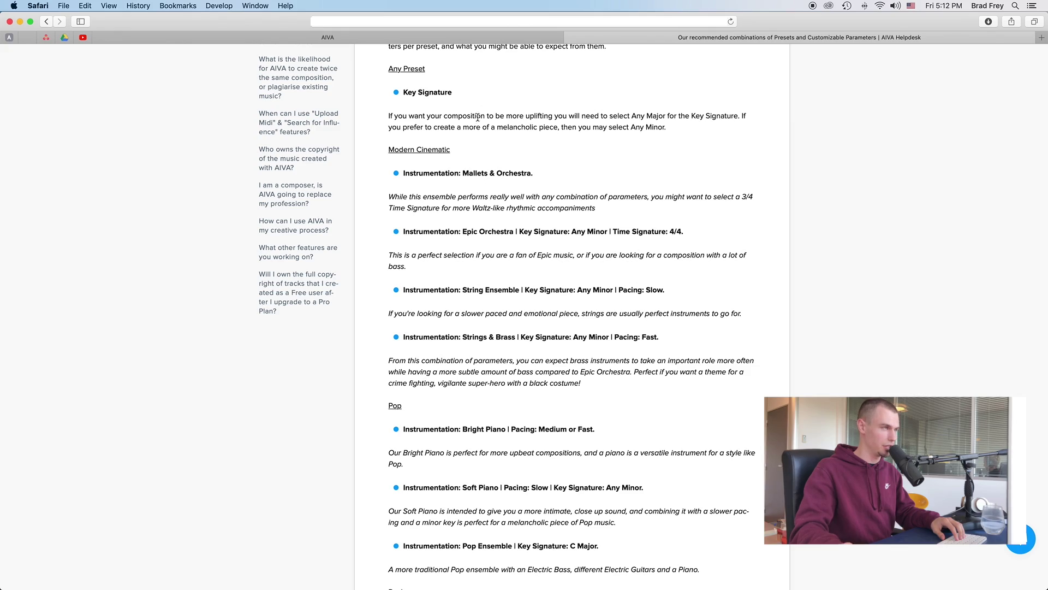
left_click(571, 38)
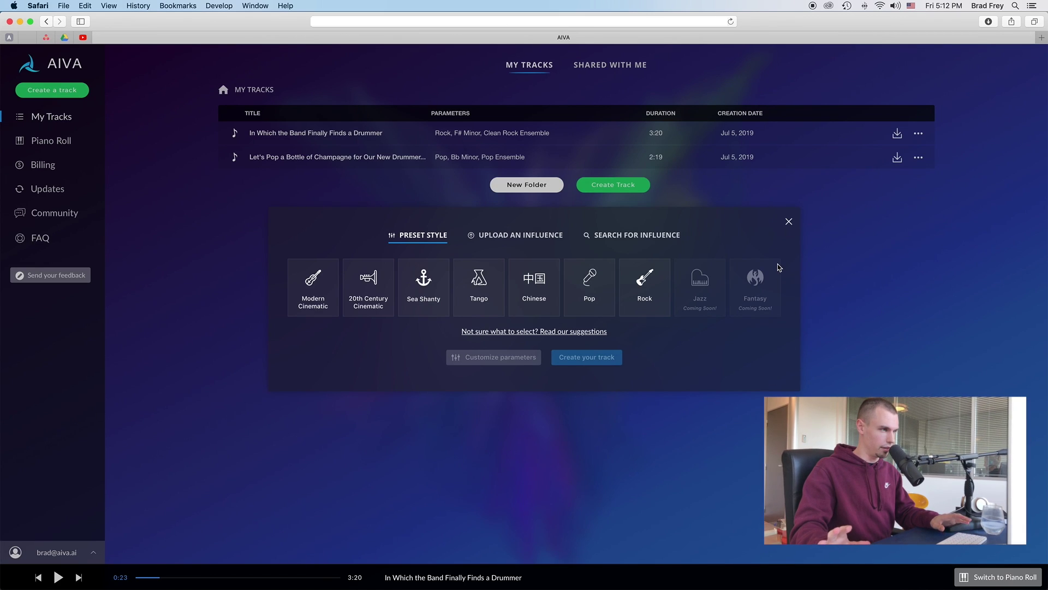
left_click(788, 223)
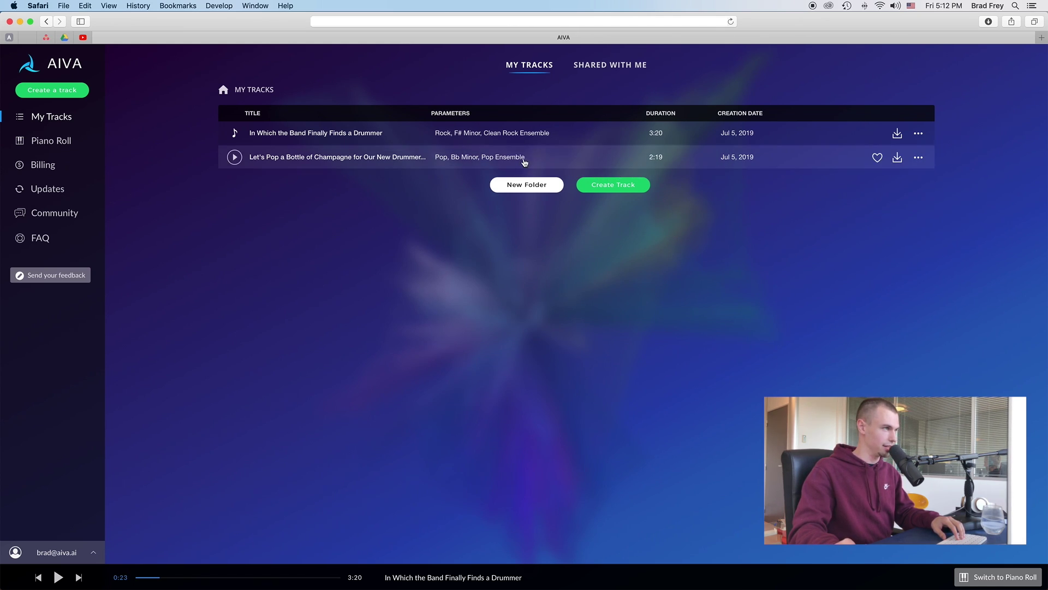
- Review the actions available for both selected tracks, including moving them, and those for the Pop Ensemble track alone
left_click(589, 164)
right_click(580, 135)
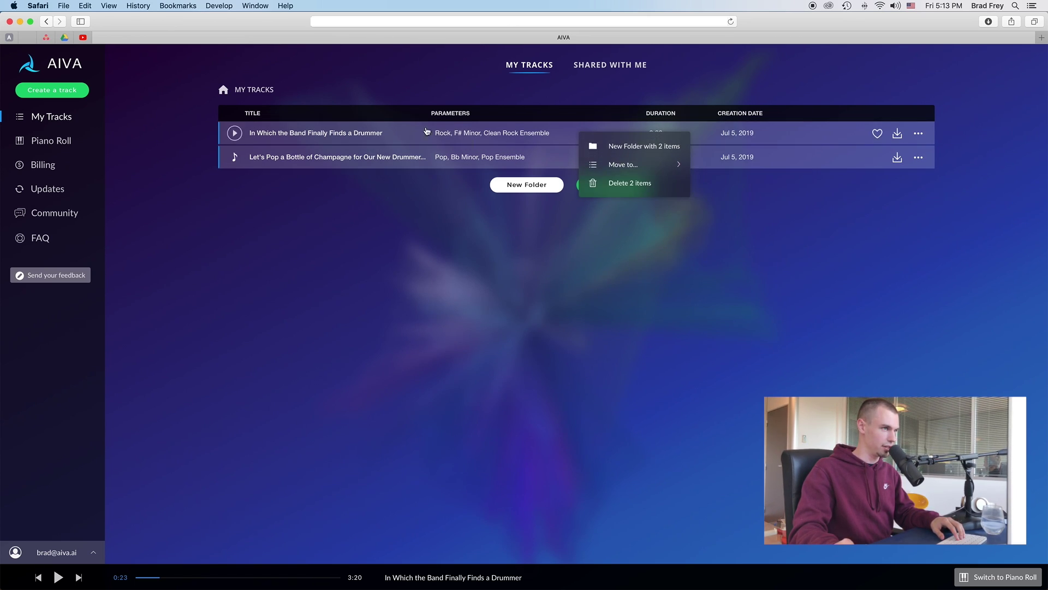
mouse_move(644, 167)
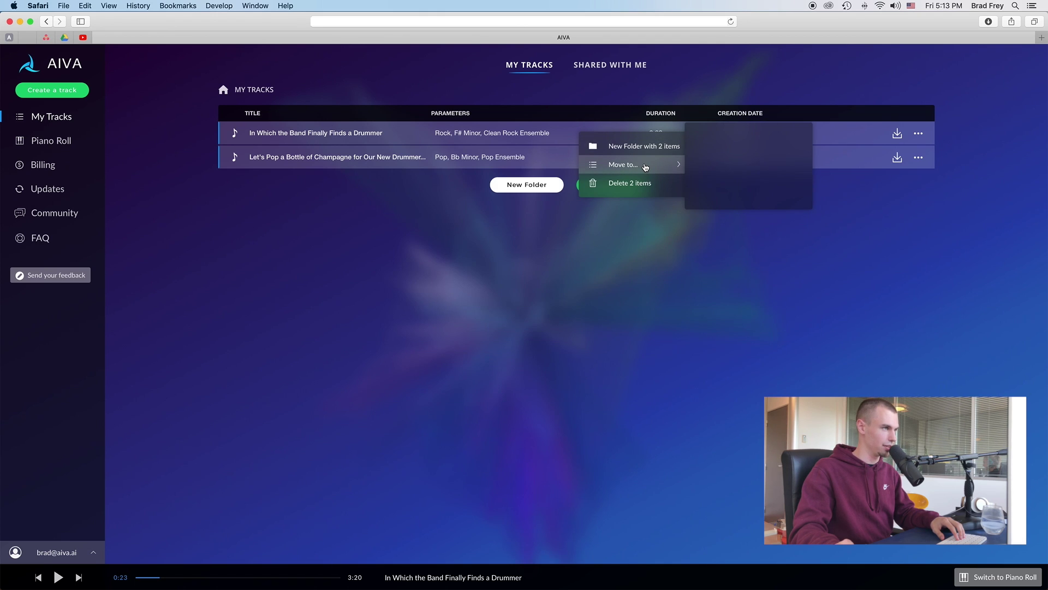
left_click(458, 240)
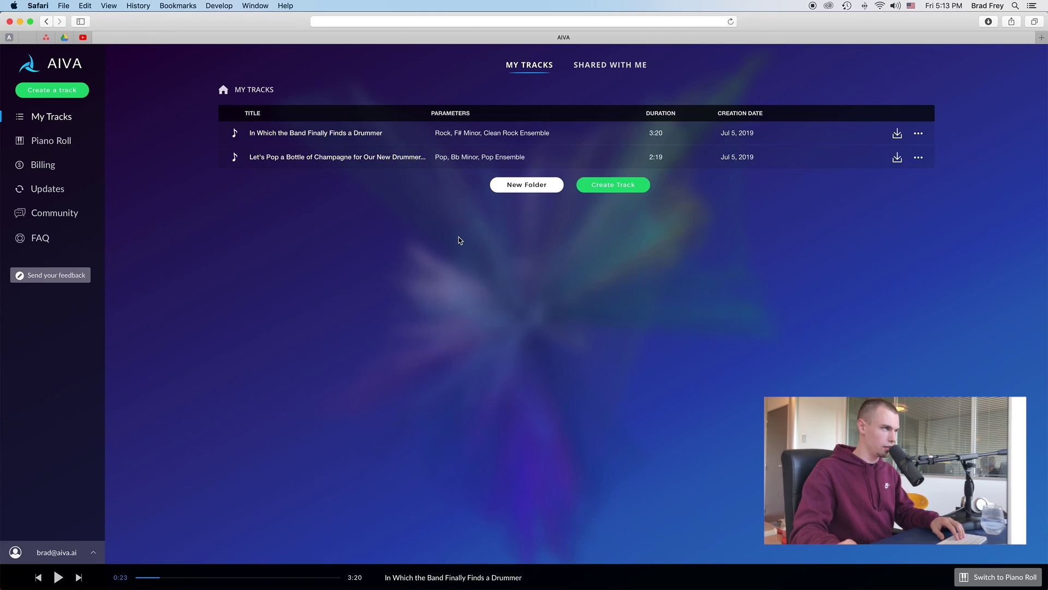
right_click(558, 158)
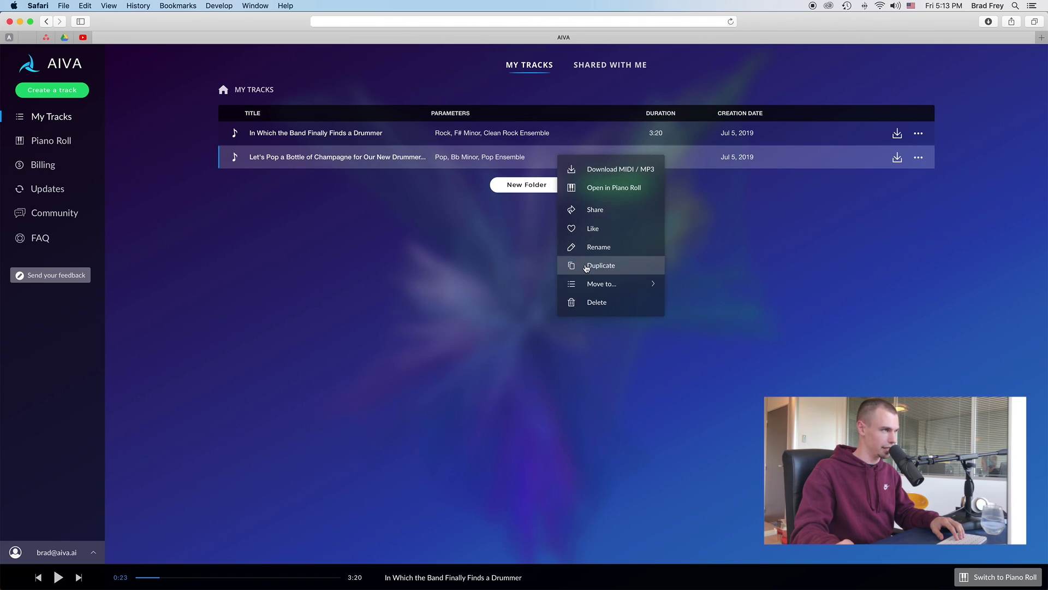
left_click(427, 268)
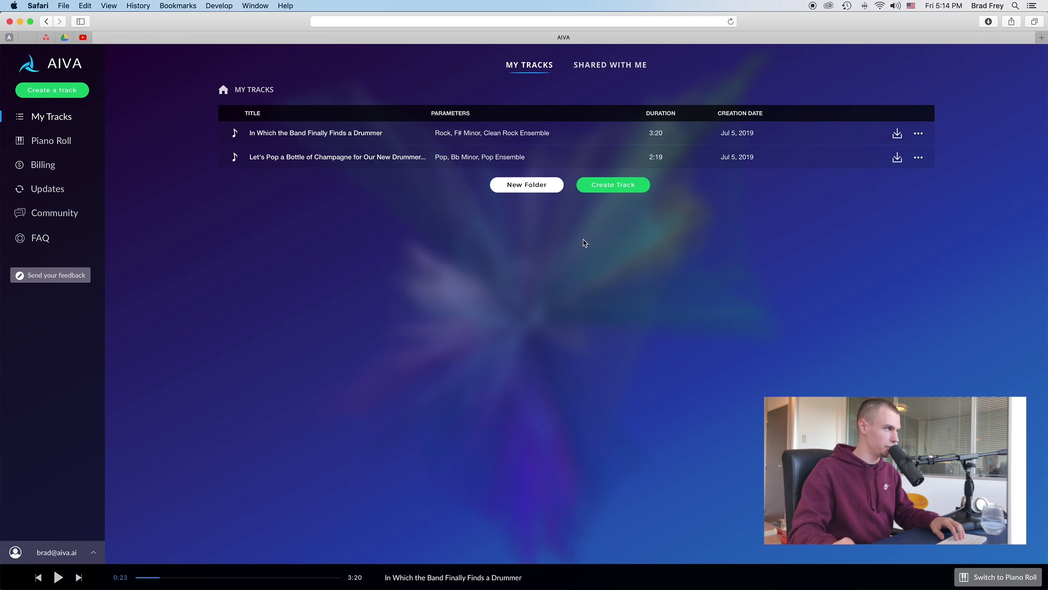
- Open the piano roll of "In Which the Band Finally Finds a Drummer" and inspect the melody notes in the first A section
left_click(65, 141)
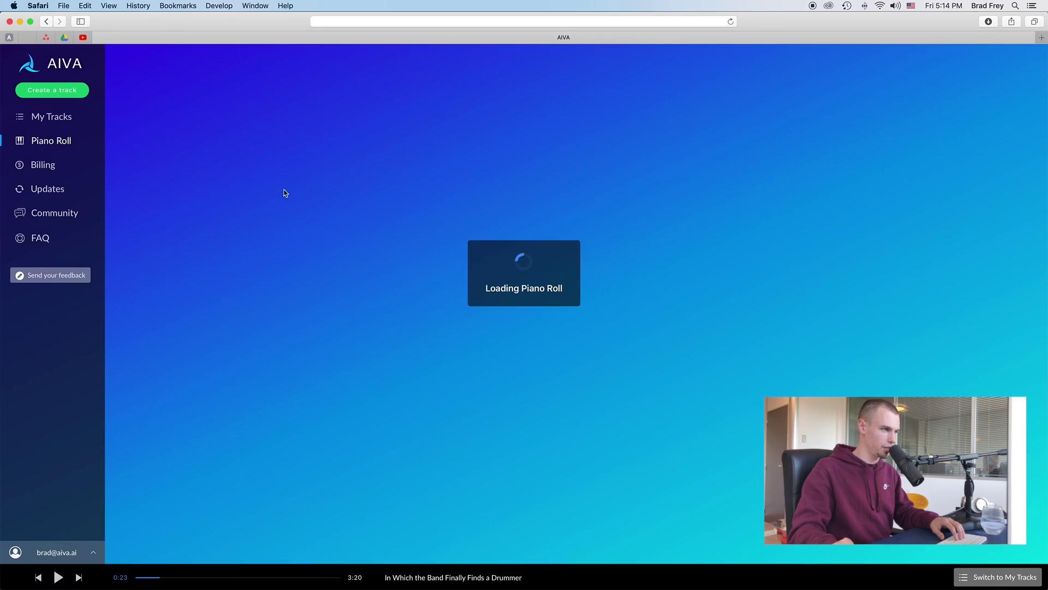
left_click(520, 352)
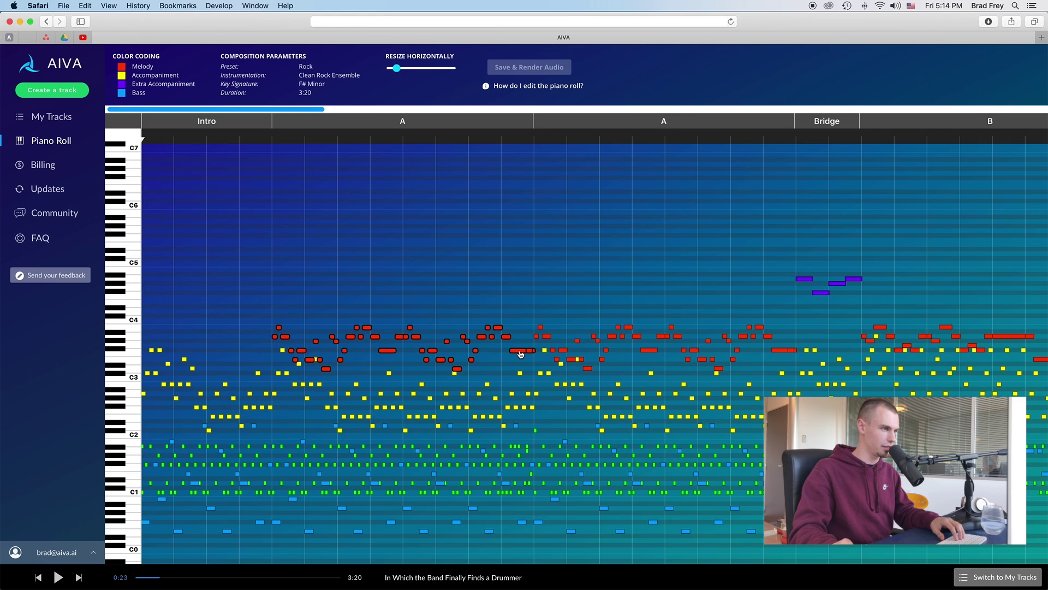
left_click(521, 353)
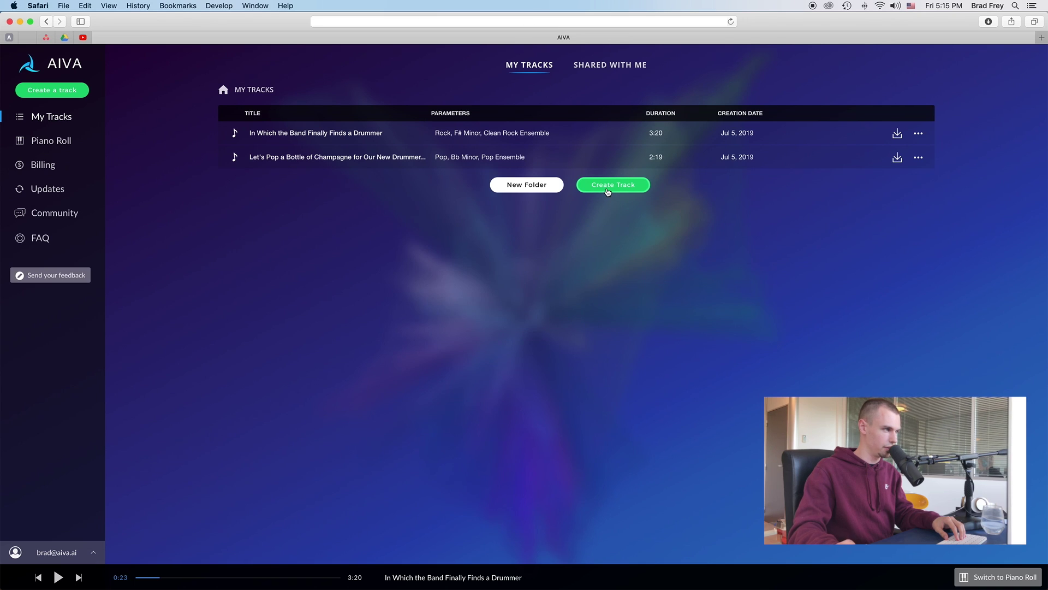
- Create a track in My Tracks with the Modern Cinematic preset style and its default parameters
left_click(639, 185)
left_click(327, 279)
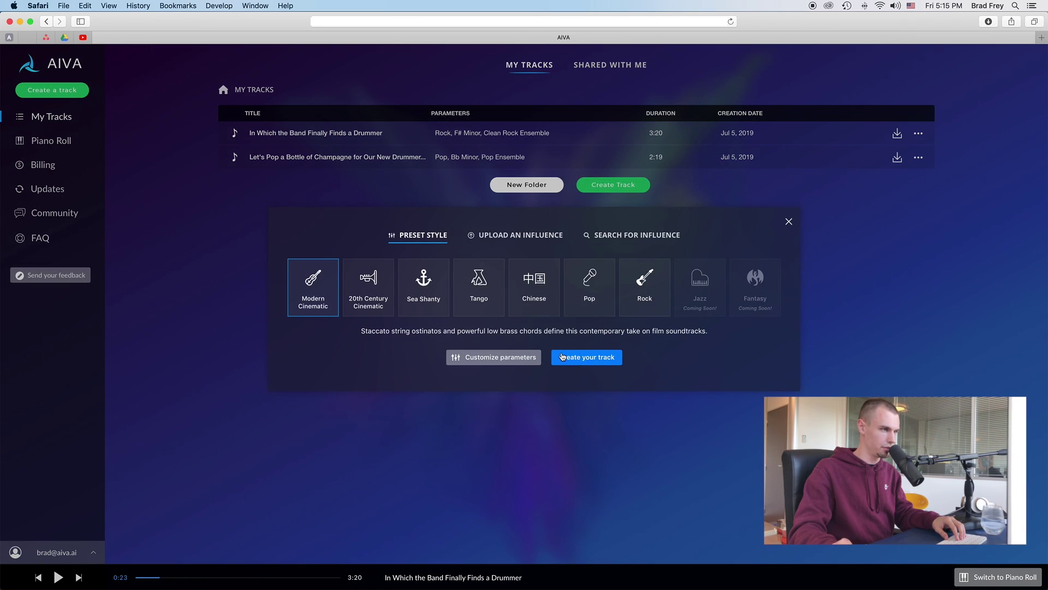
left_click(575, 362)
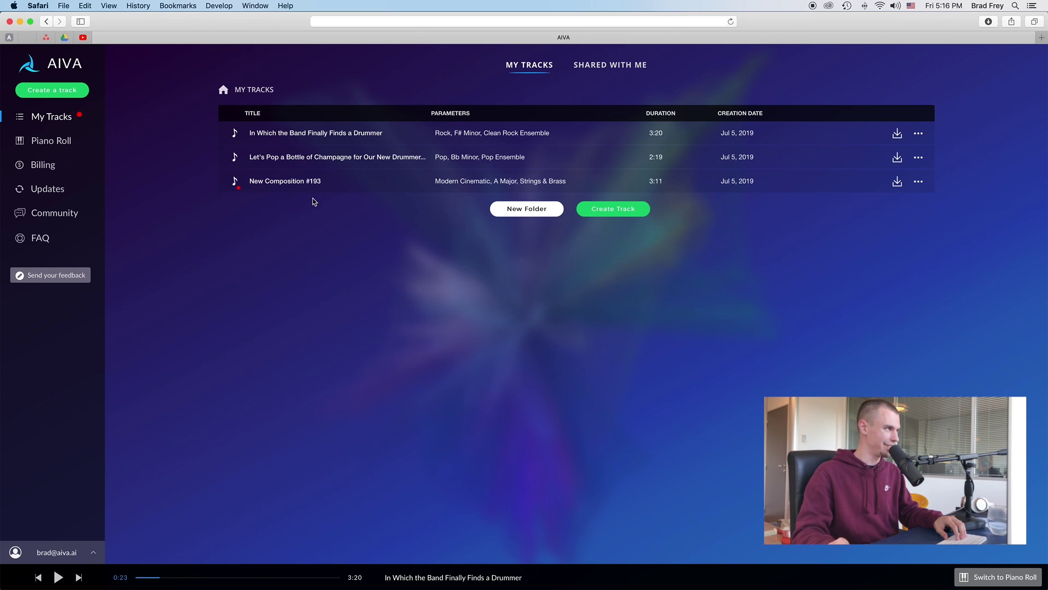
mouse_move(235, 178)
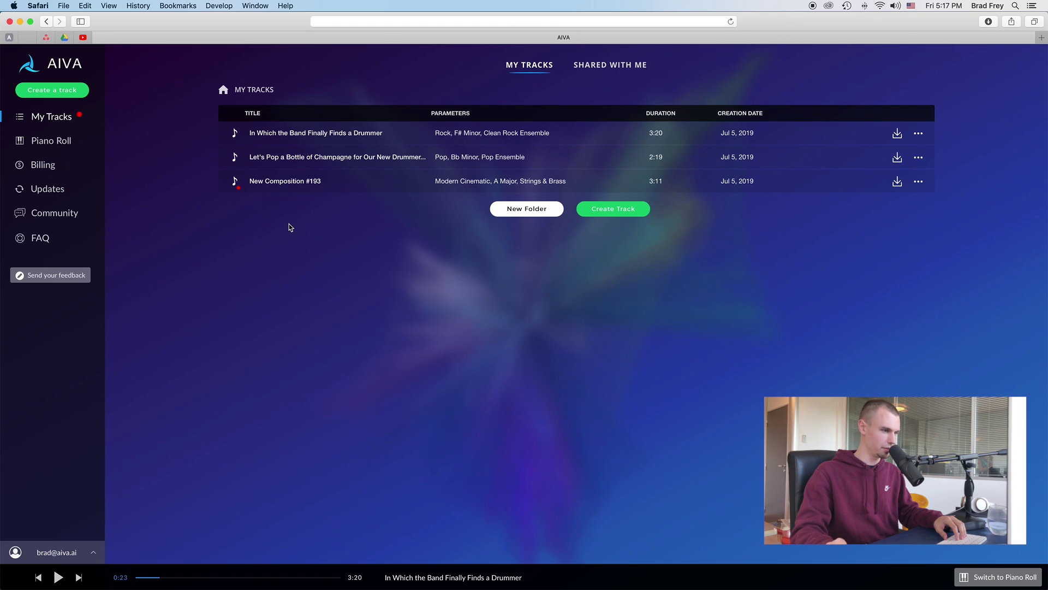
- Switch to Discord to read the replies in the other channel, and return to AIVA
left_click(607, 574)
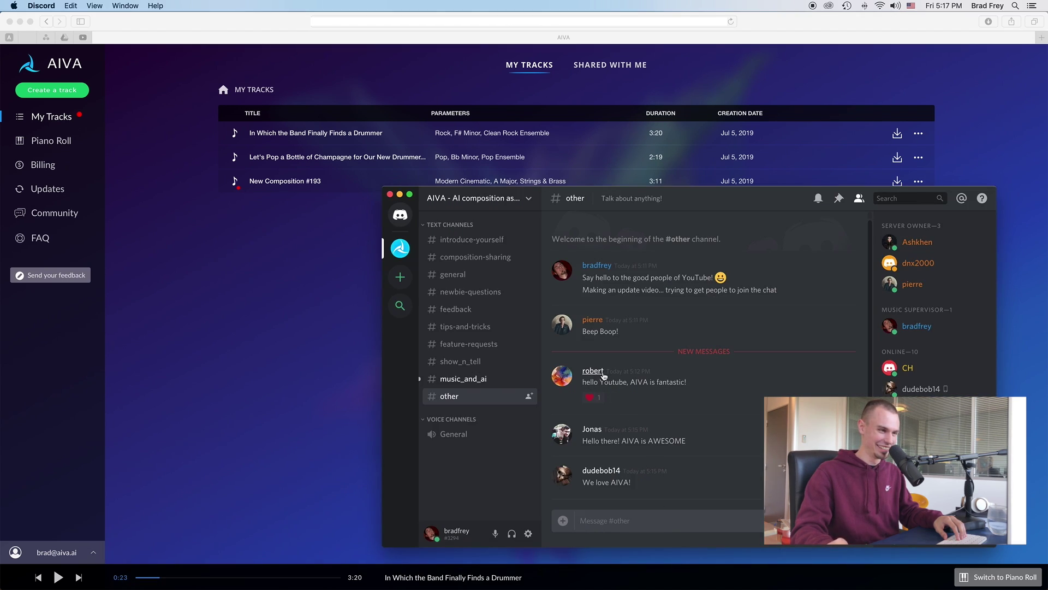
key("super+Tab")
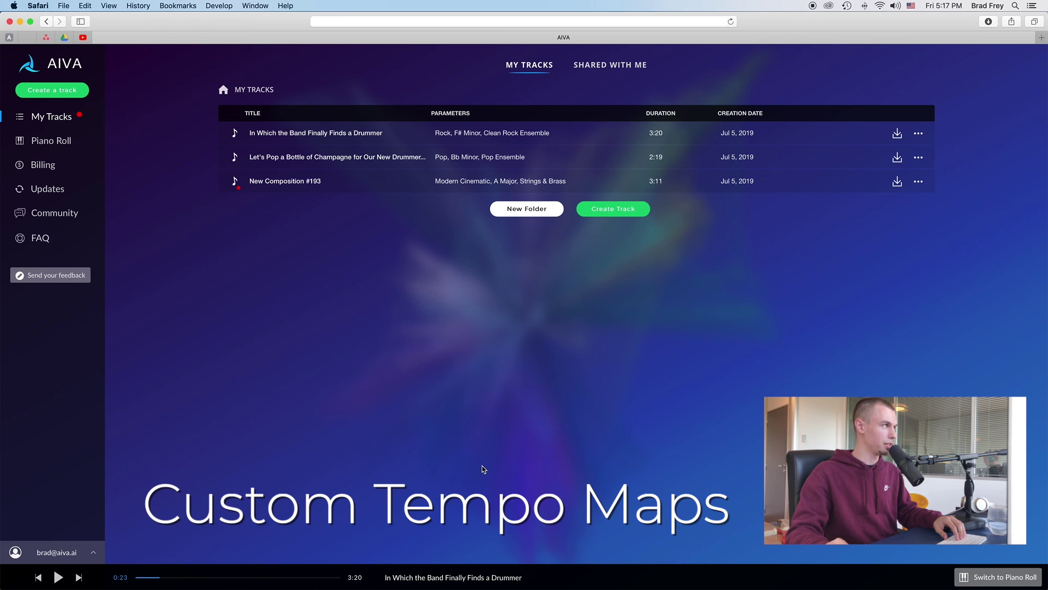
- Open the New Composition #183 MIDI file from the desktop in Logic Pro X
left_click(20, 22)
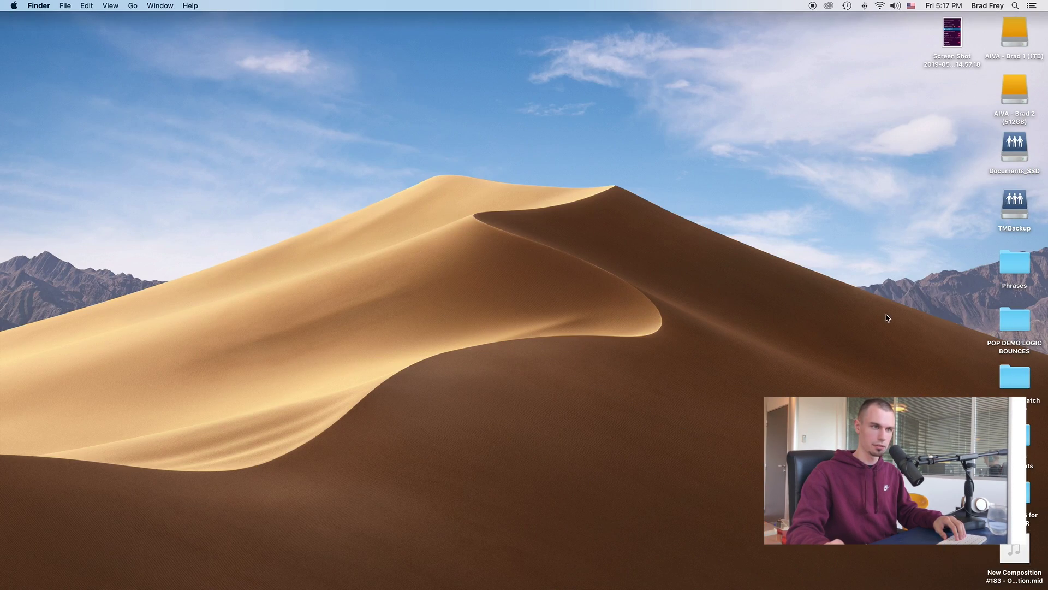
right_click(1014, 549)
mouse_move(819, 355)
left_click(767, 355)
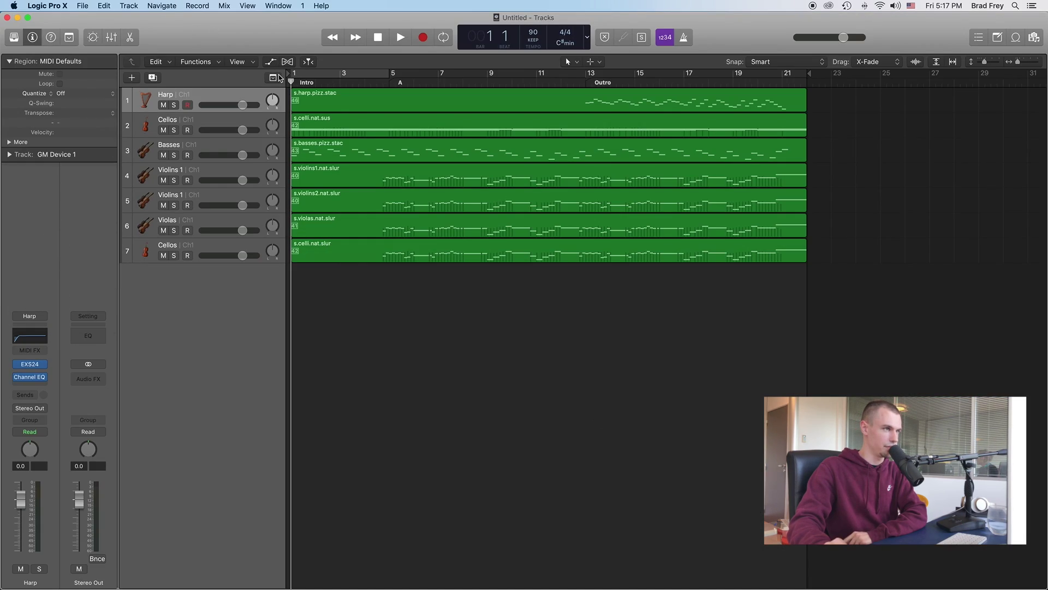
- Show the global tracks above the arrangement and examine the tempo map from the Intro to the Outro
left_click(273, 78)
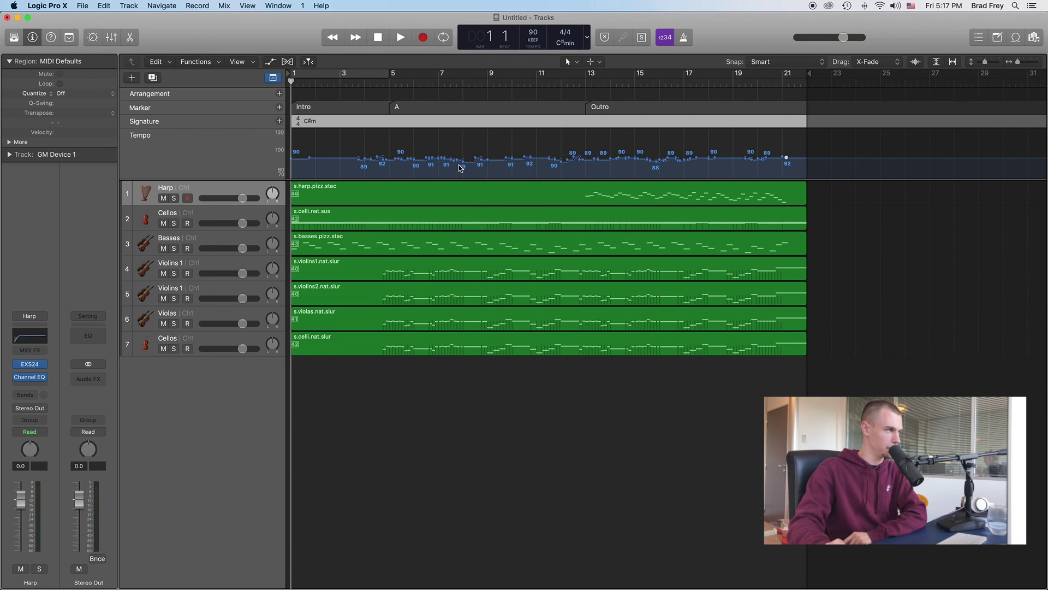
left_click(308, 154)
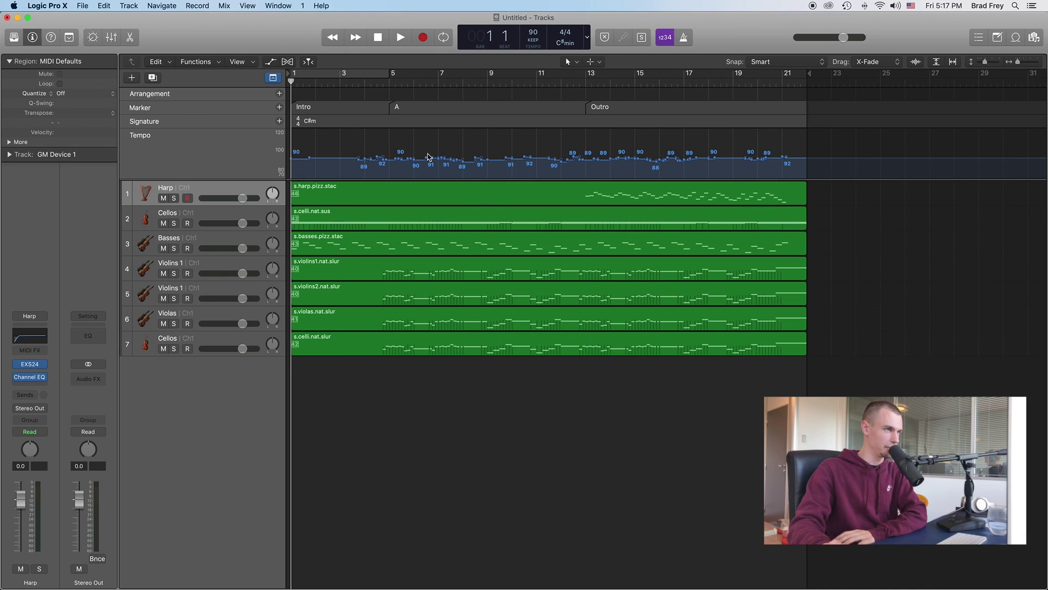
left_click_drag(345, 149, 843, 155)
left_click(545, 143)
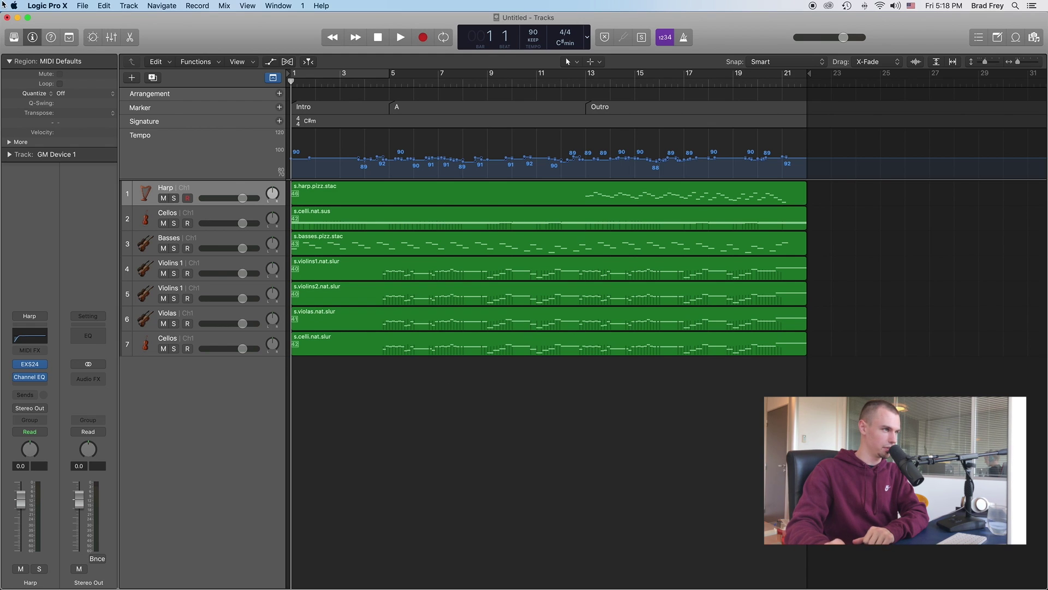
- Leave the Logic Pro X project for AIVA and play "In Which the Band Finally Finds a Drummer" in the piano roll, pausing it partway through
left_click(7, 18)
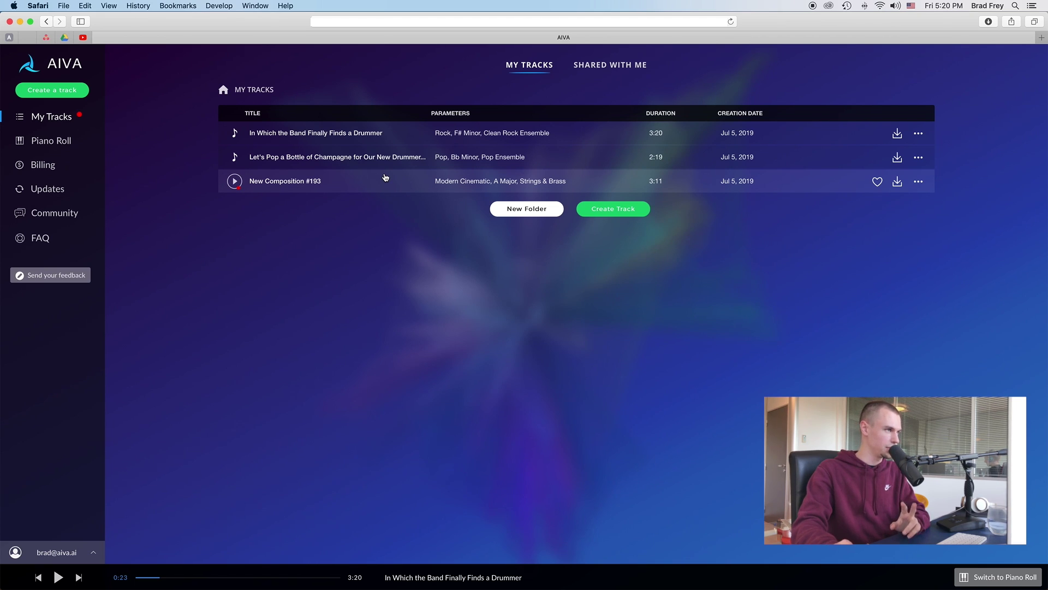
left_click(234, 134)
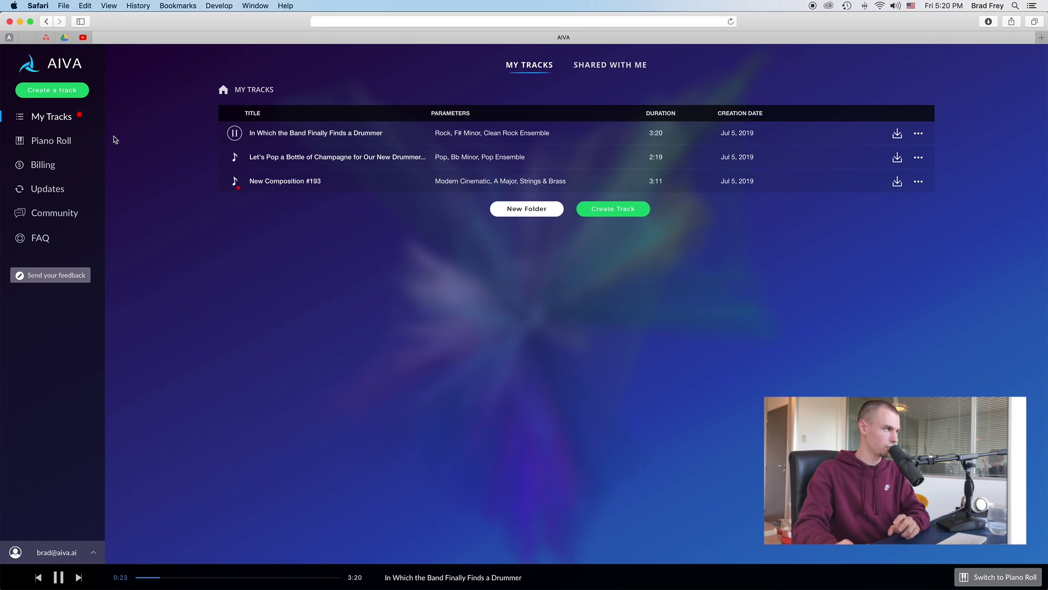
left_click(47, 143)
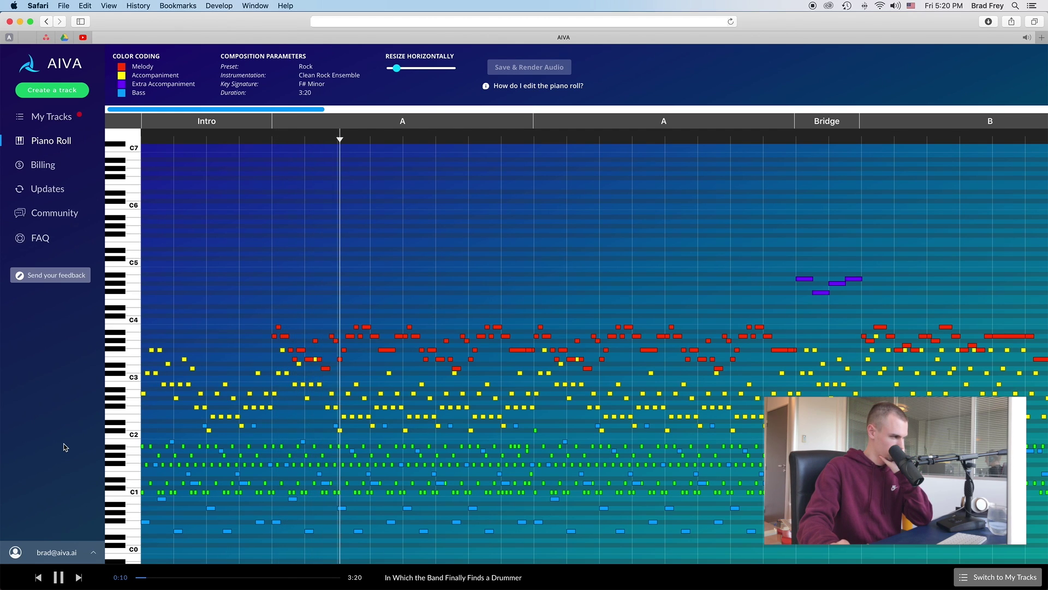
left_click(60, 581)
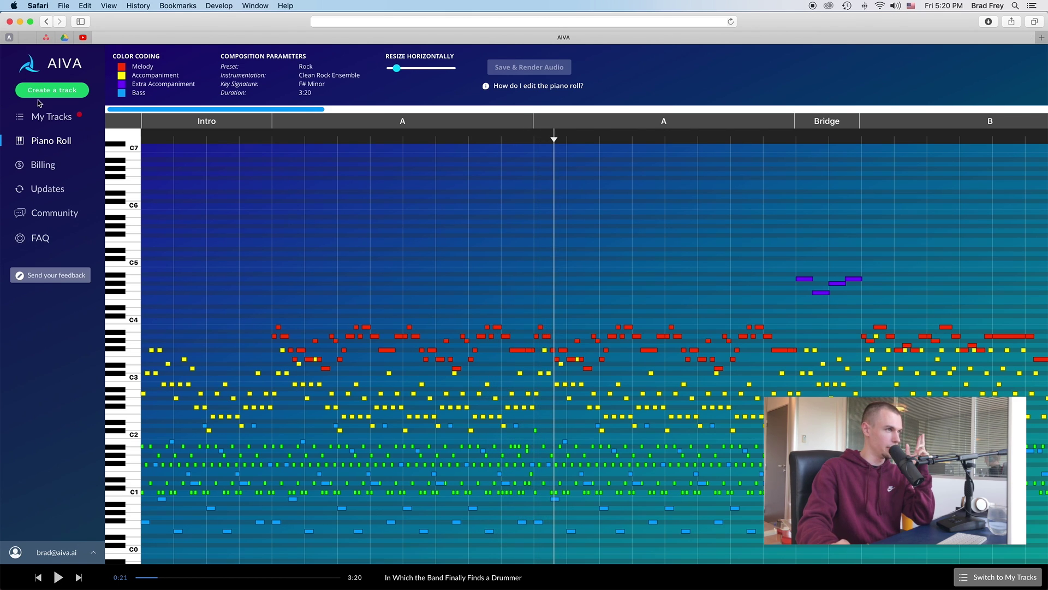
- Play the Pop track "Let's Pop a Bottle of Champagne for Our New Drummer" from My Tracks in the piano roll and pause it in section A
left_click(47, 116)
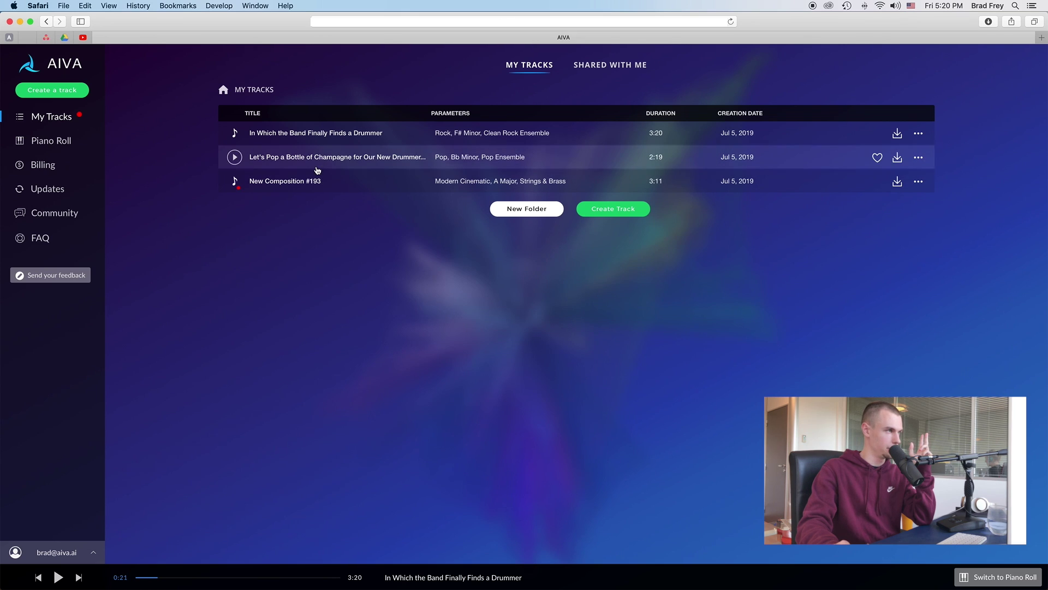
left_click(235, 157)
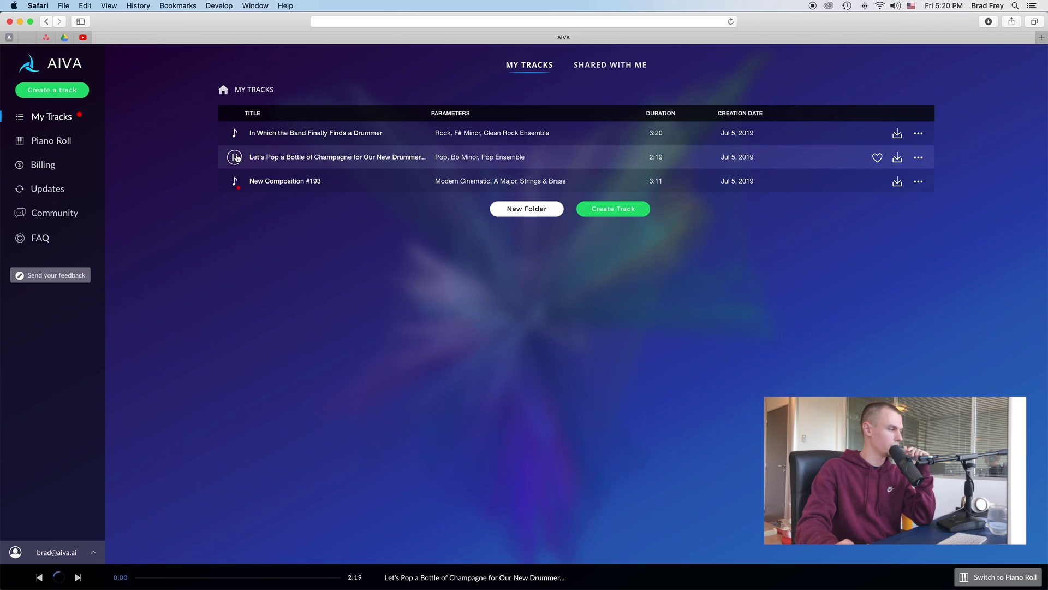
left_click(61, 142)
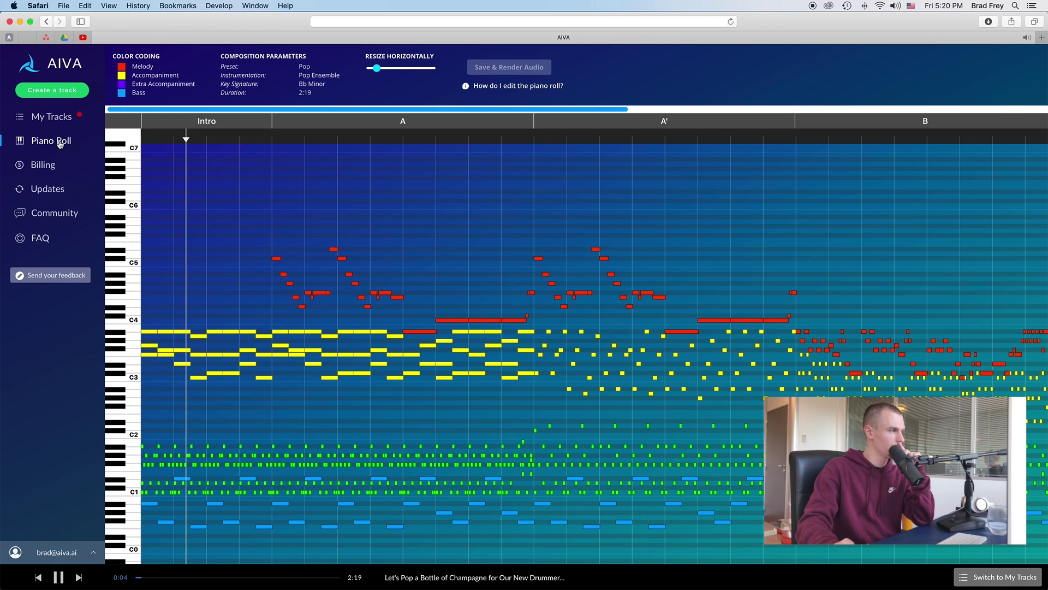
left_click(62, 578)
- Highlight the green drum notes in the Intro section and stretch the piano roll horizontally to examine them
left_click(304, 451)
left_click(256, 465)
left_click(257, 470)
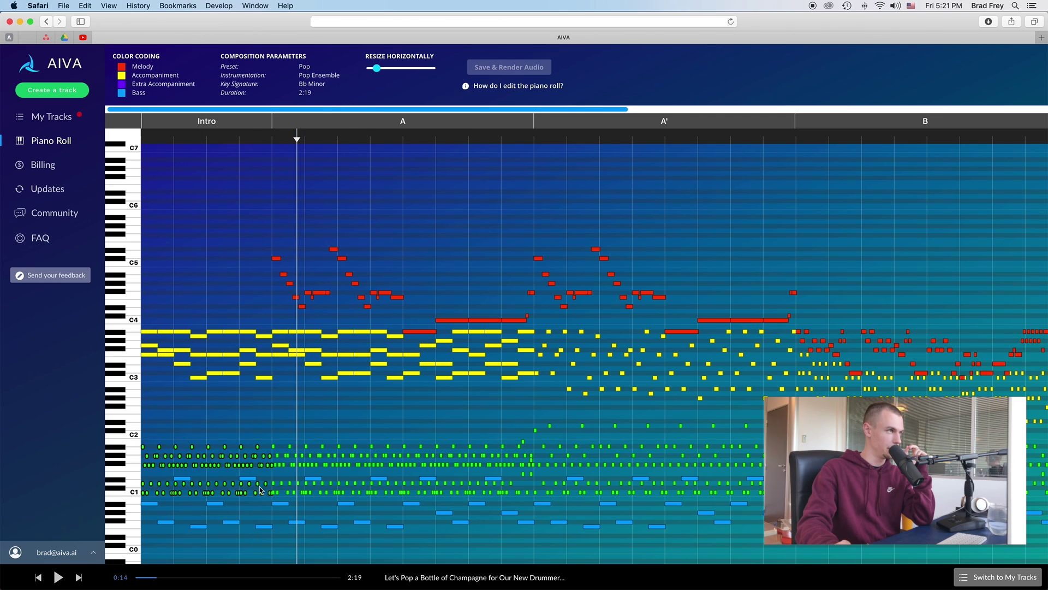
left_click_drag(376, 70, 396, 70)
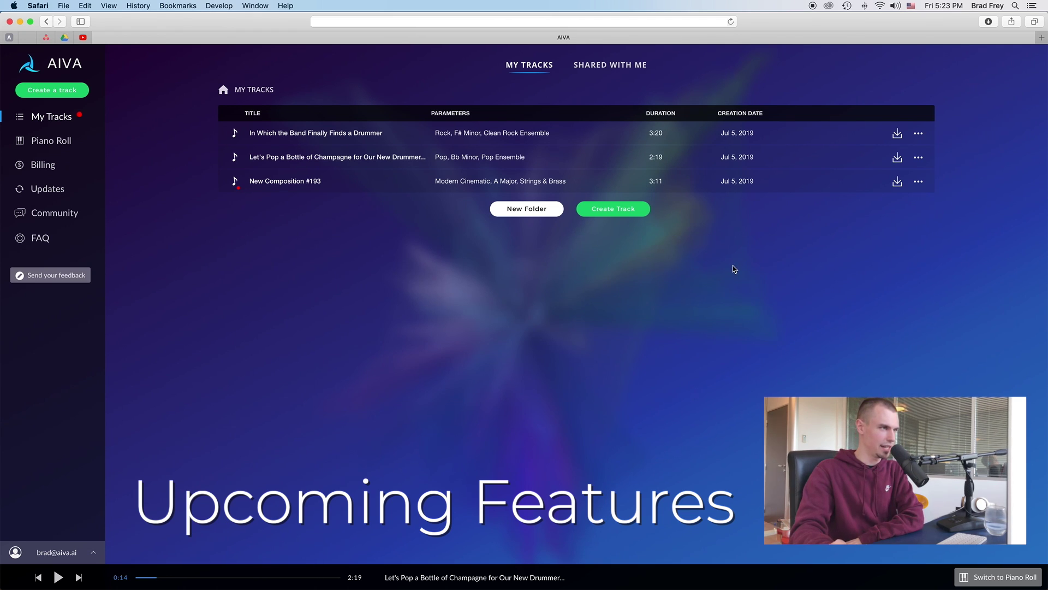
- View the upcoming Jazz and Fantasy preset styles in the track creation dialog and close it without creating a track
left_click(605, 213)
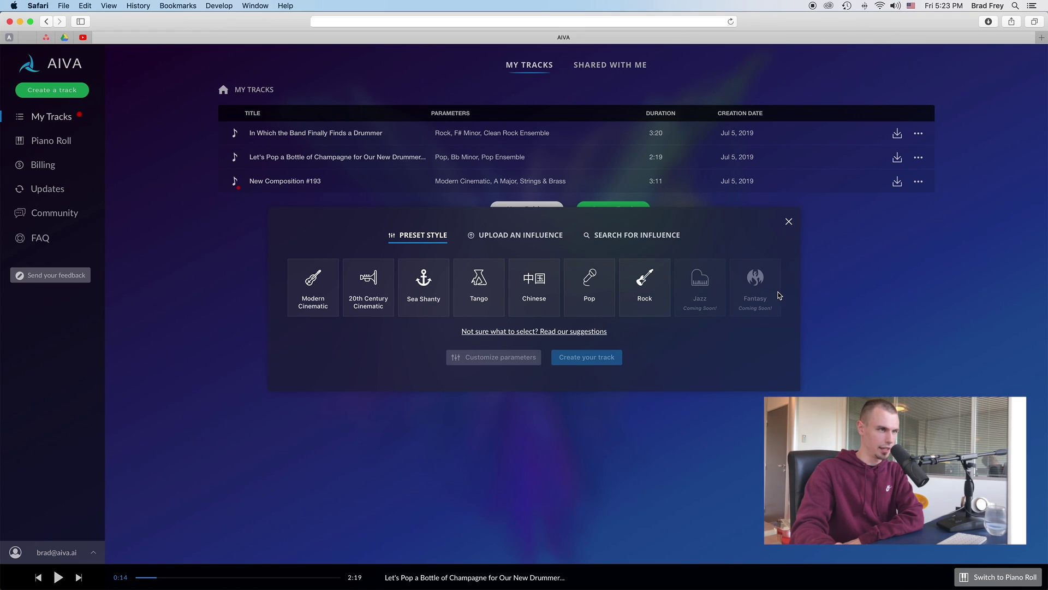
left_click(787, 223)
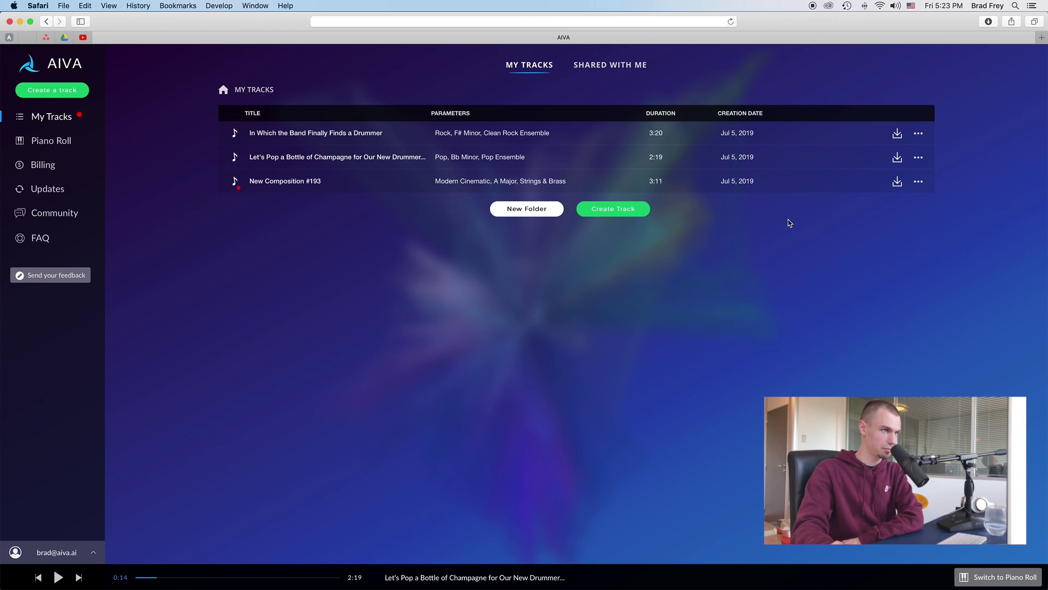